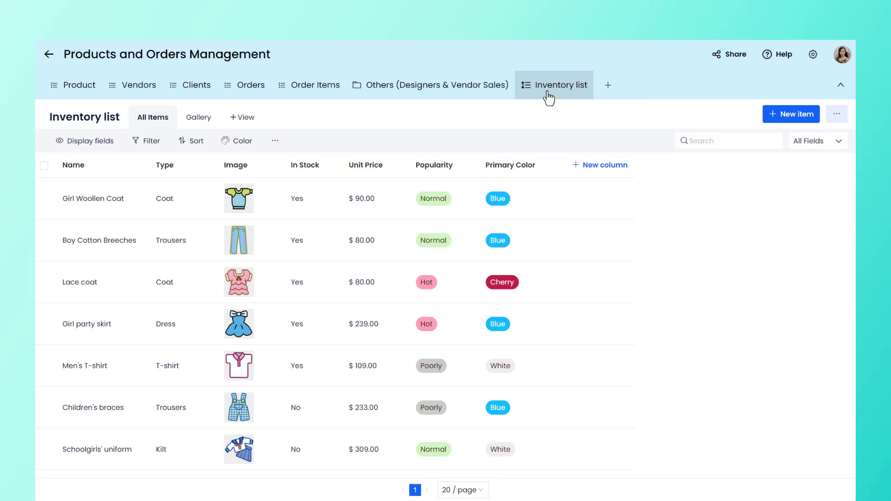
Start a new column in the Inventory list with the Single line field type.
left_click(597, 171)
left_click(598, 175)
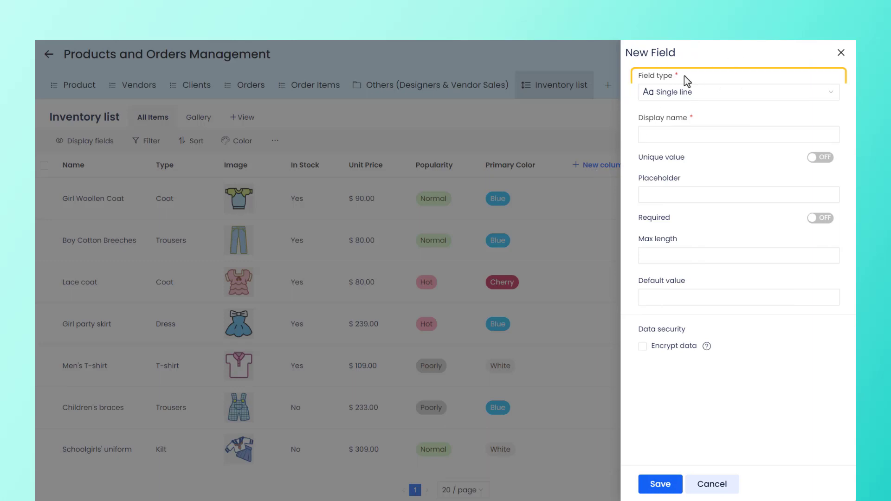
left_click(719, 97)
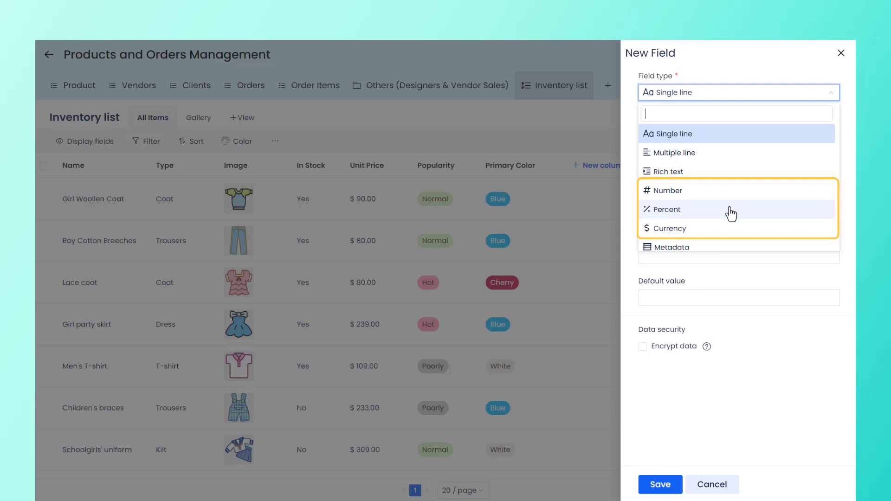
scroll(730, 209, "down", 4)
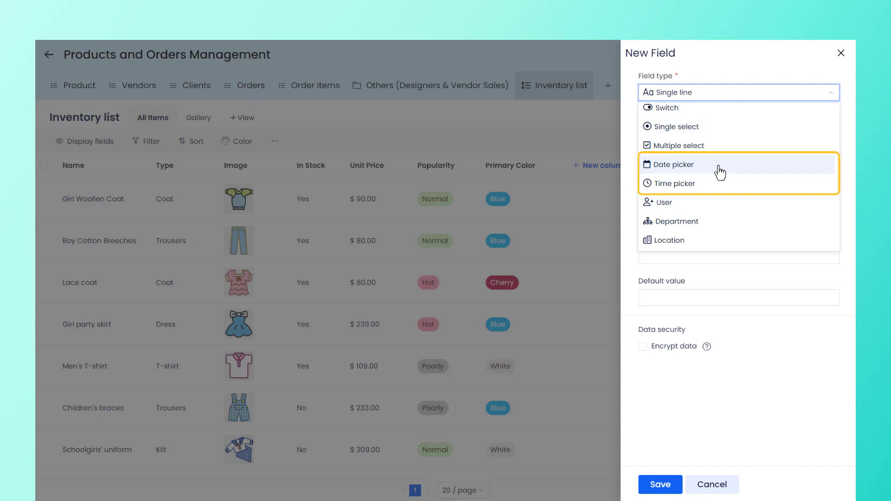
scroll(720, 172, "down", 3)
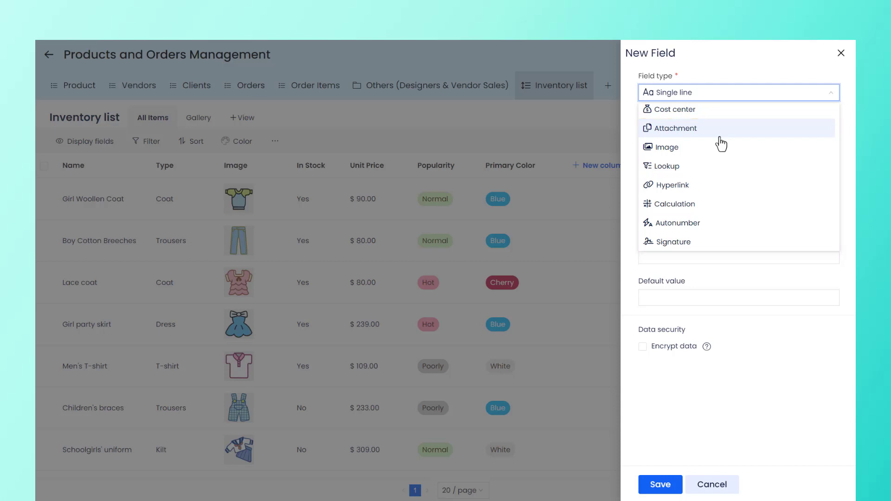
scroll(721, 144, "up", 10)
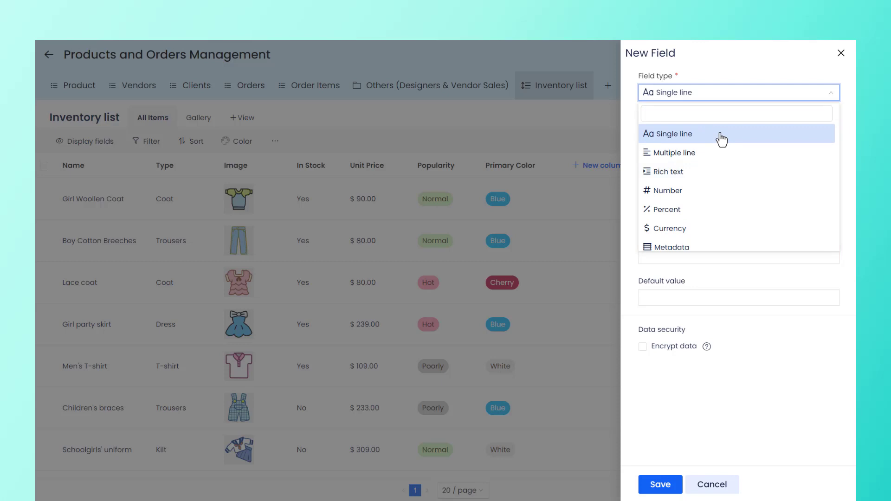
left_click(721, 138)
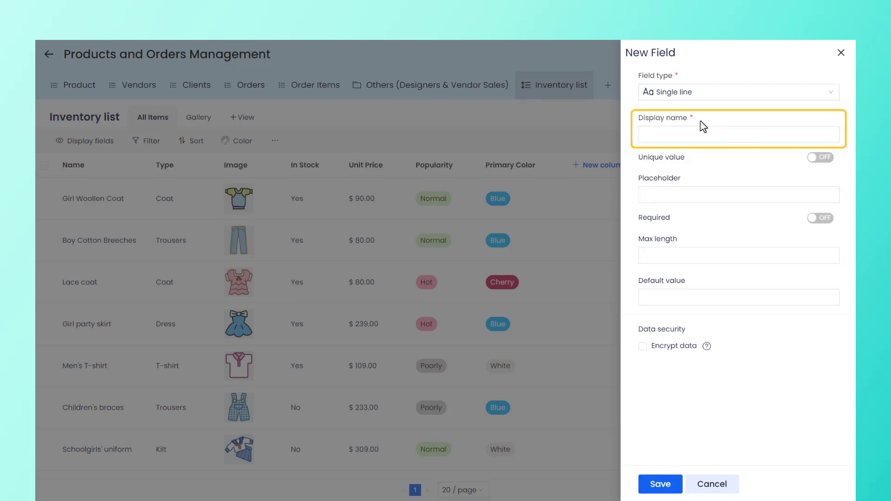
Set the new field's display name to Size and its placeholder to SIZE, leaving Unique value off.
left_click(666, 135)
type("Size")
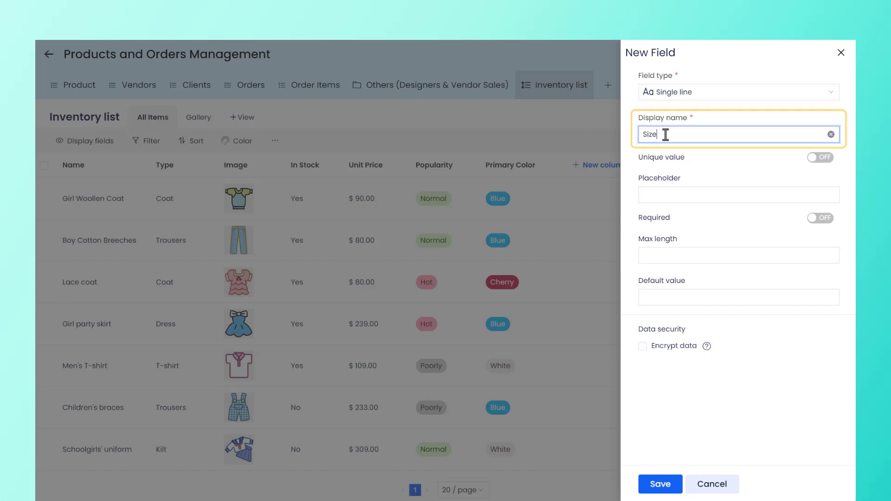
left_click(697, 153)
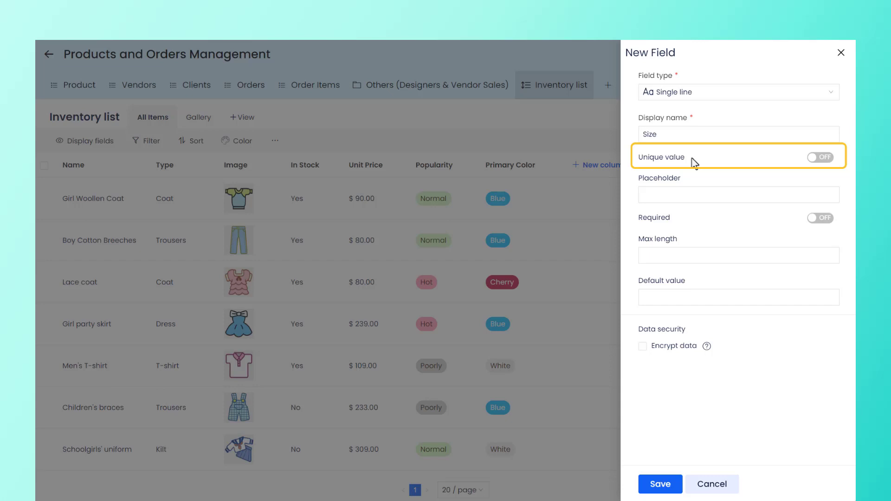
left_click(829, 159)
left_click(812, 161)
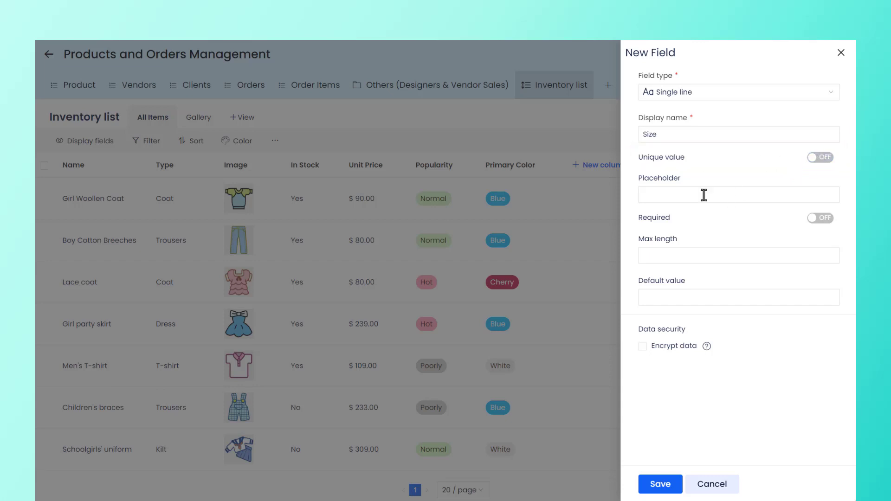
left_click(651, 195)
type("SIZE")
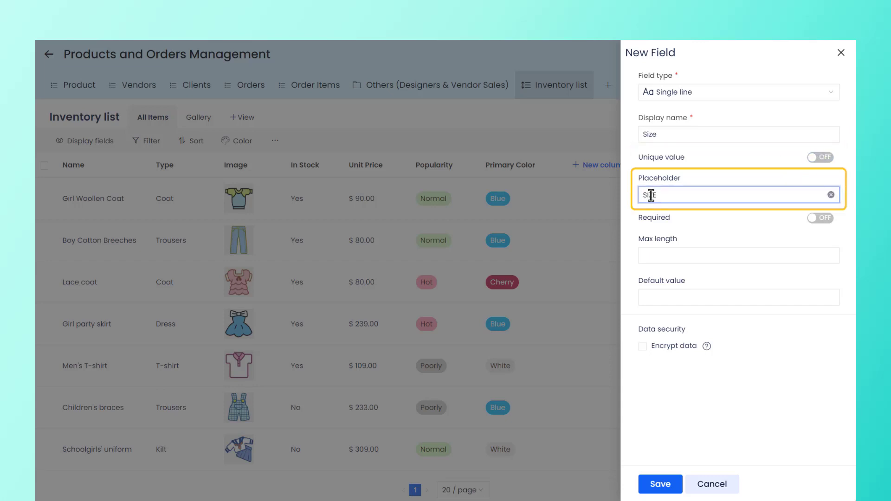
left_click(686, 212)
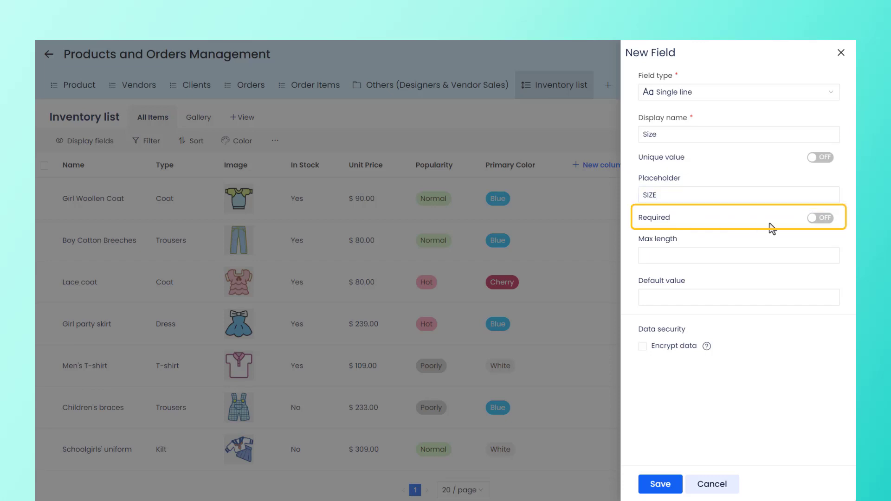
Set the Size field's max length to 10, leave it optional and unencrypted, and save it.
left_click(827, 222)
left_click(813, 223)
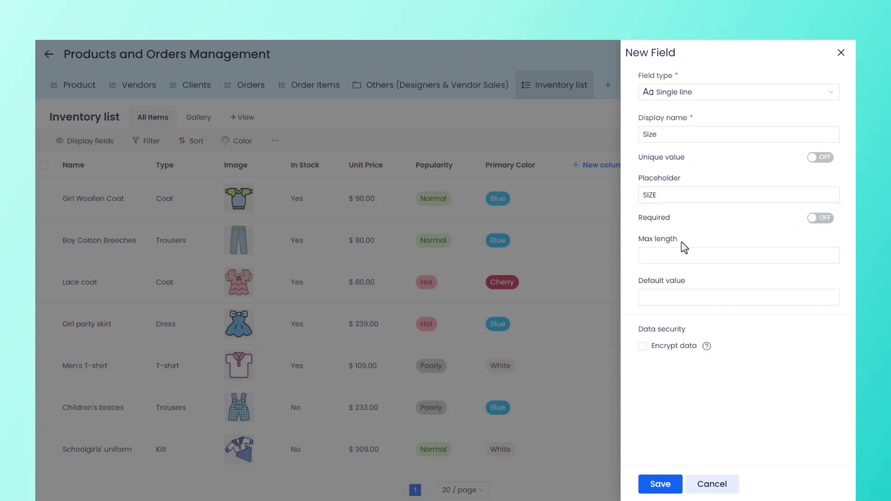
left_click(662, 258)
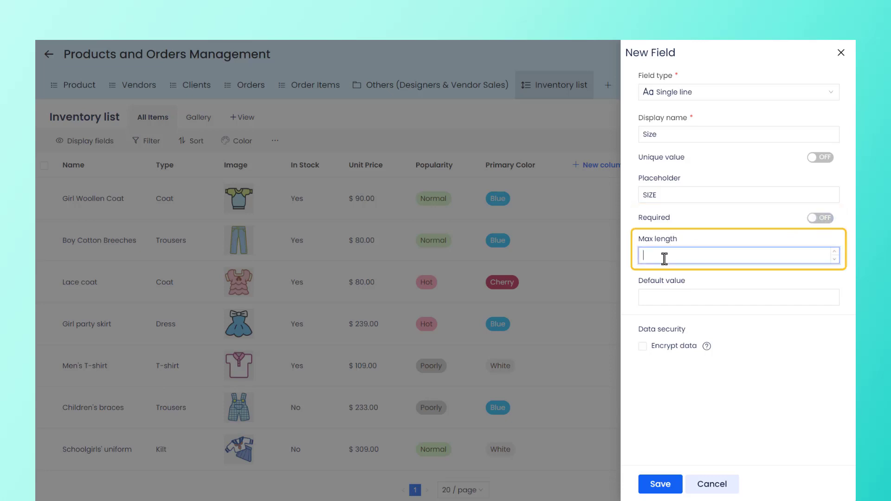
type("10")
left_click(692, 277)
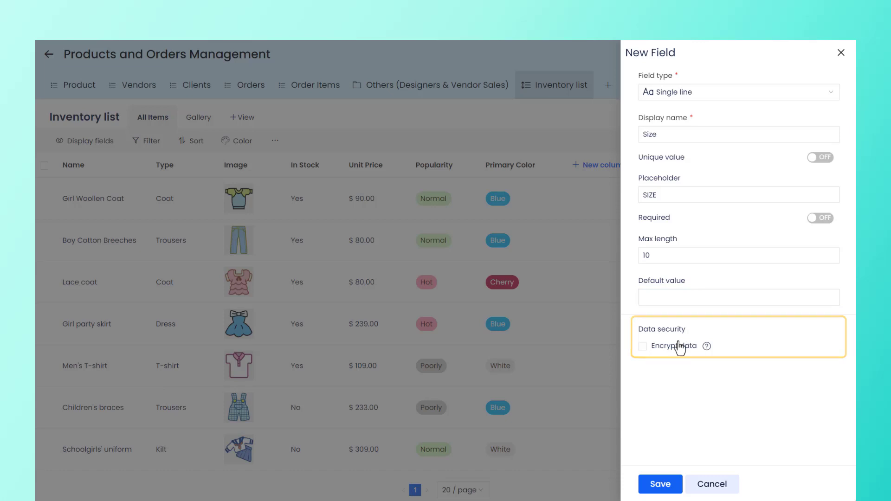
left_click(642, 346)
left_click(643, 329)
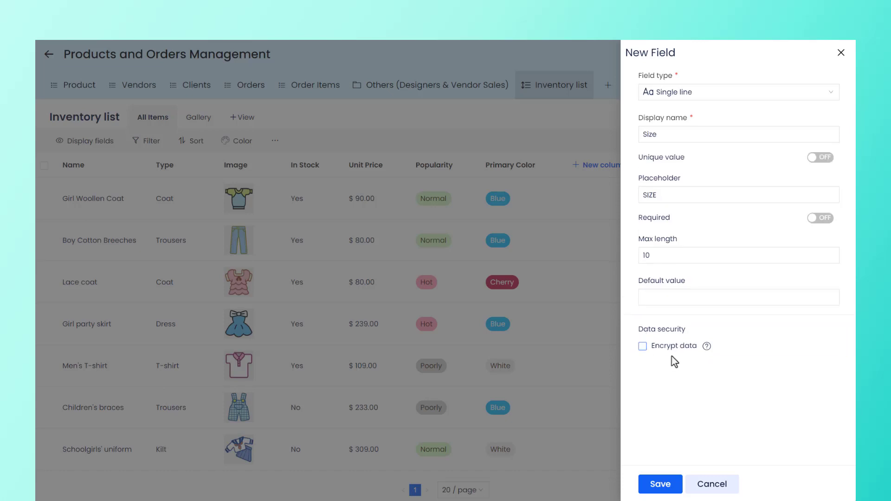
mouse_move(711, 351)
left_click(661, 491)
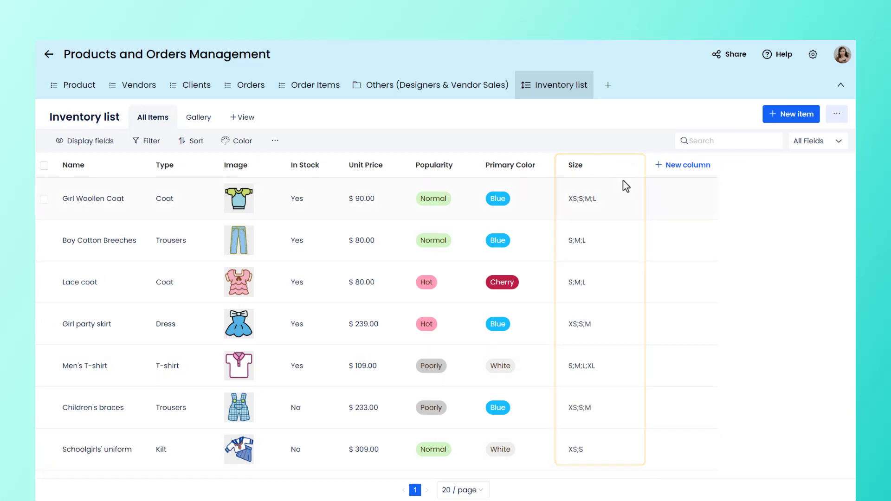
Start another new column with the Number field type and the display name Qty.
left_click(682, 165)
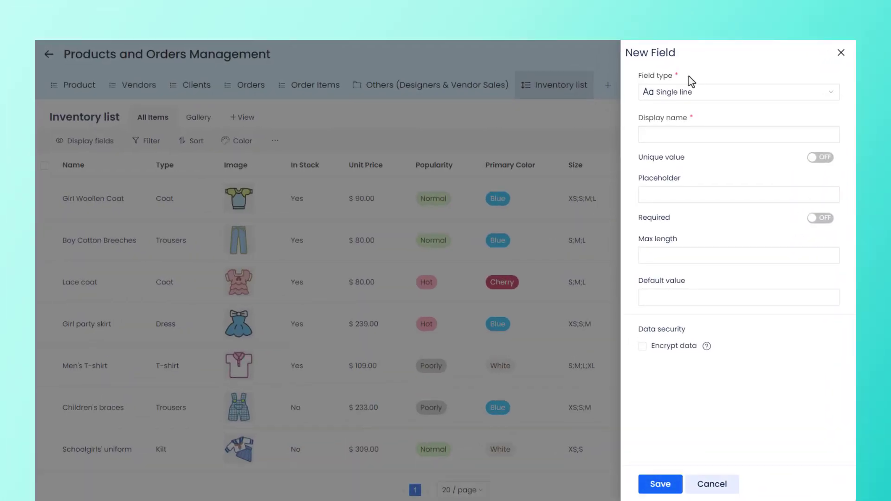
left_click(699, 95)
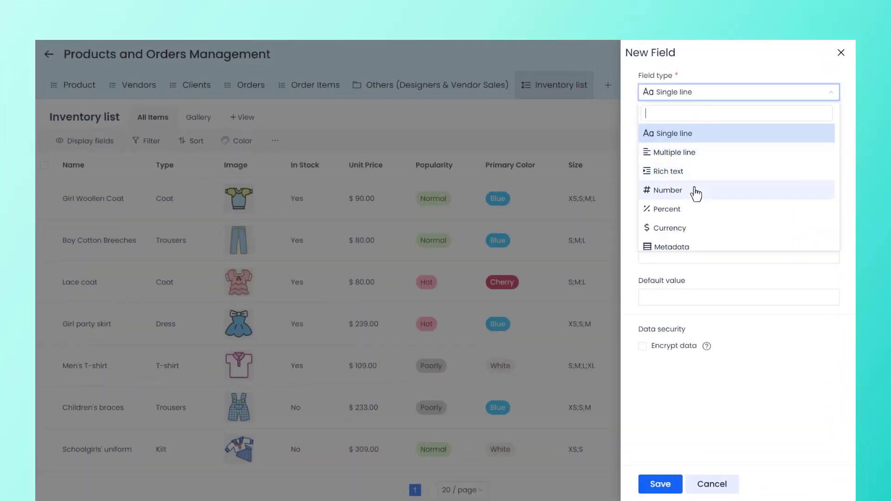
left_click(696, 192)
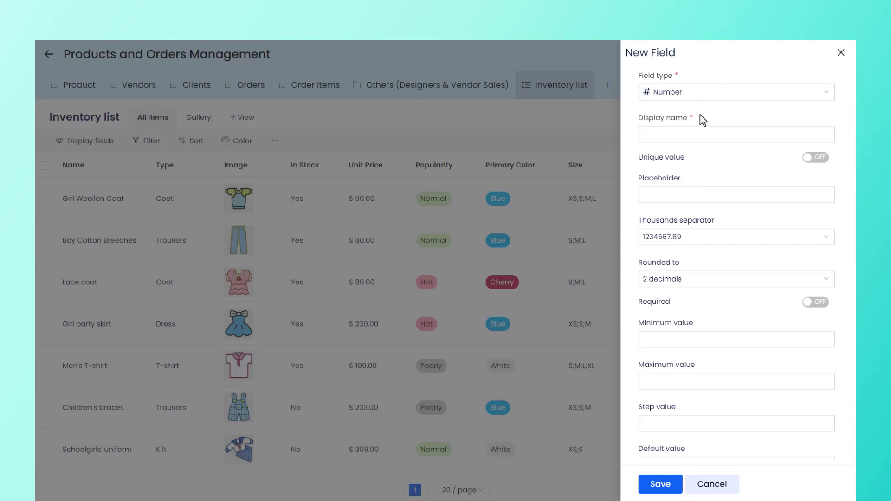
left_click(663, 139)
type("Qty.")
left_click(697, 155)
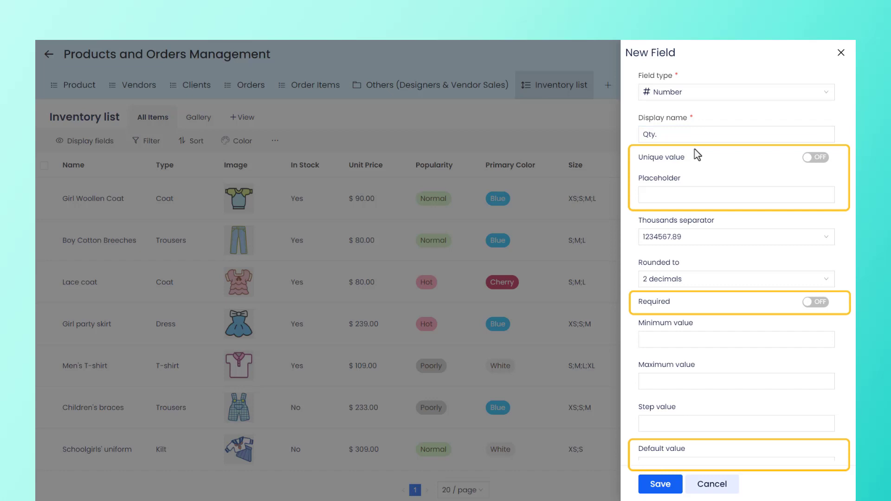
Set the Qty. field's placeholder to Quantity and make the field required.
left_click(672, 194)
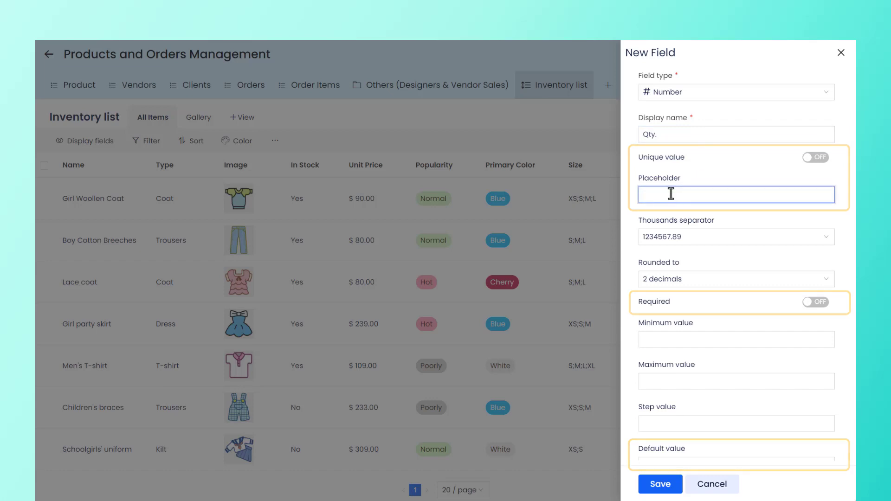
type("Quantity")
left_click(706, 212)
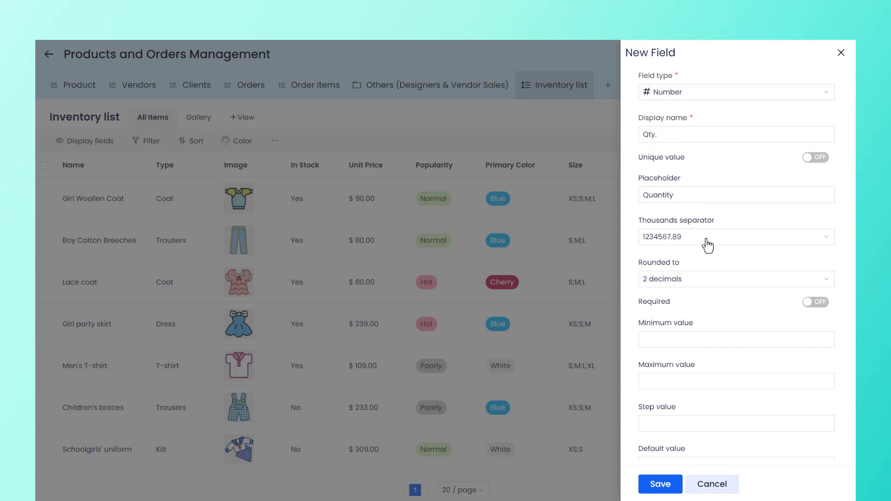
left_click(822, 304)
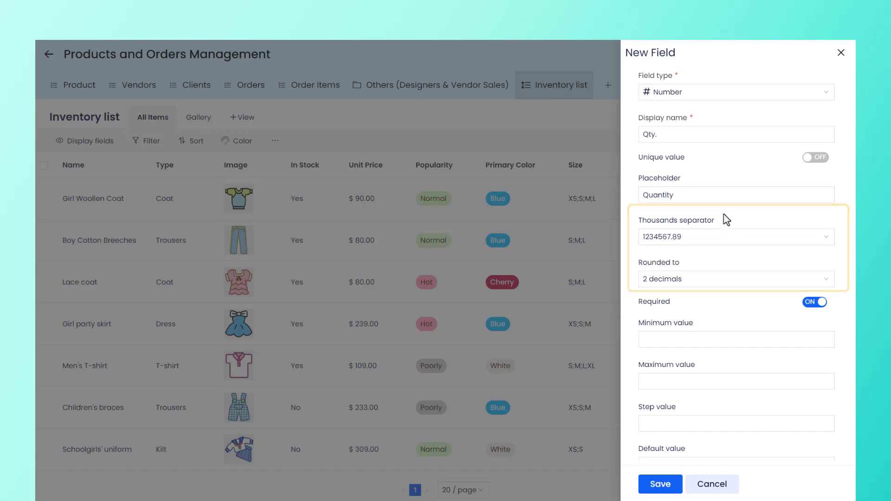
Format the Qty. field with the 1,234,567.89 thousands separator and rounding to 0 decimal.
left_click(712, 237)
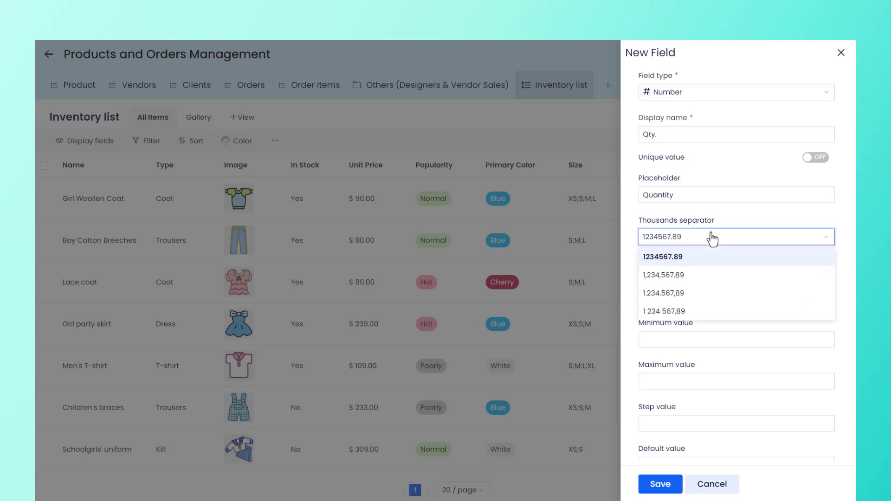
left_click(699, 275)
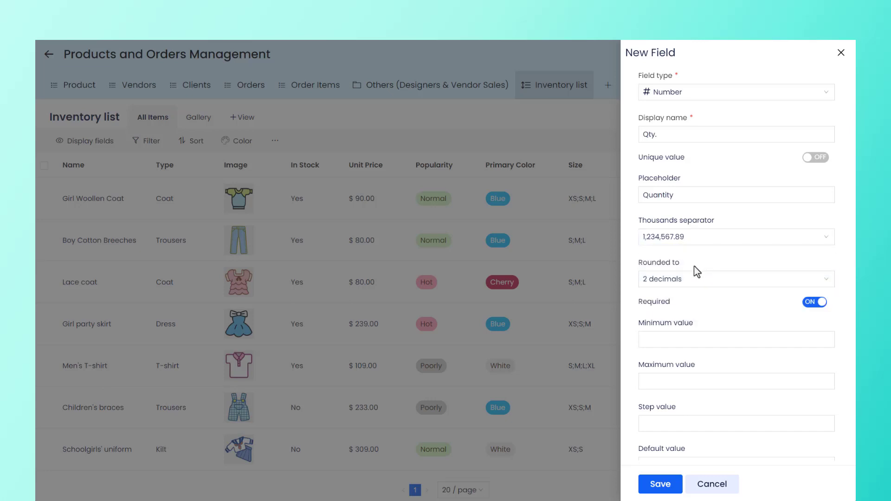
left_click(693, 279)
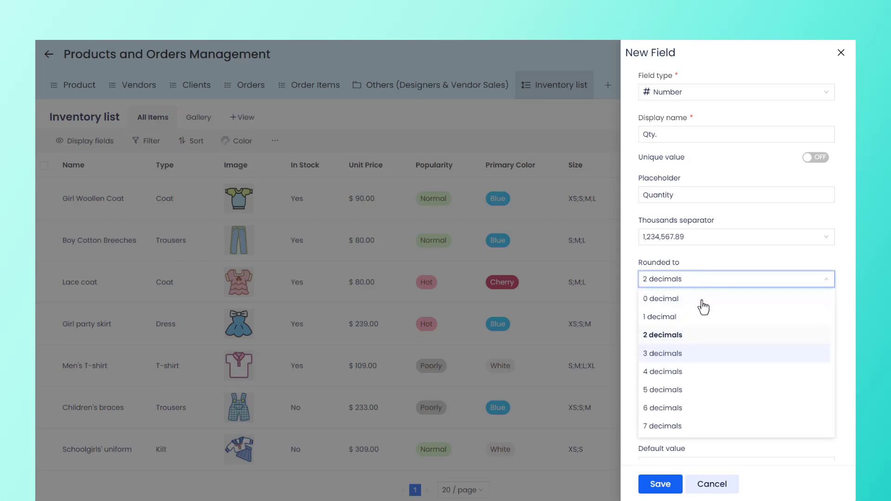
left_click(701, 302)
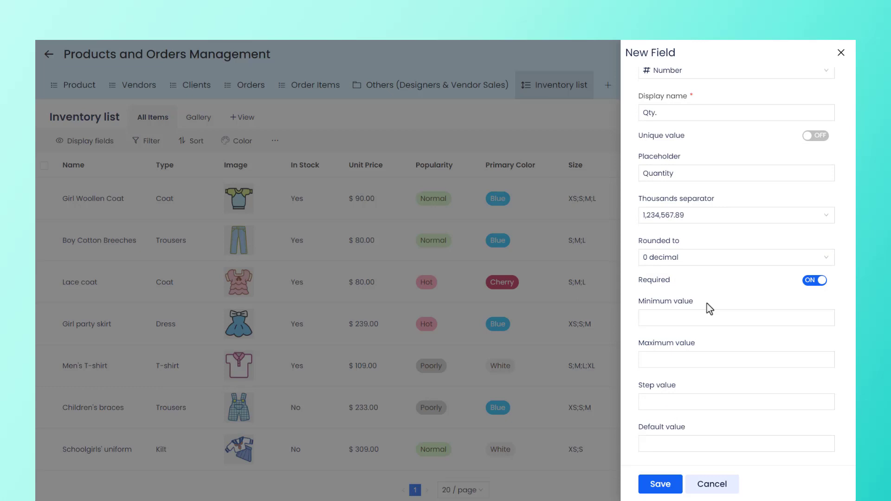
Set the Qty. field's minimum value to 0.
left_click(702, 319)
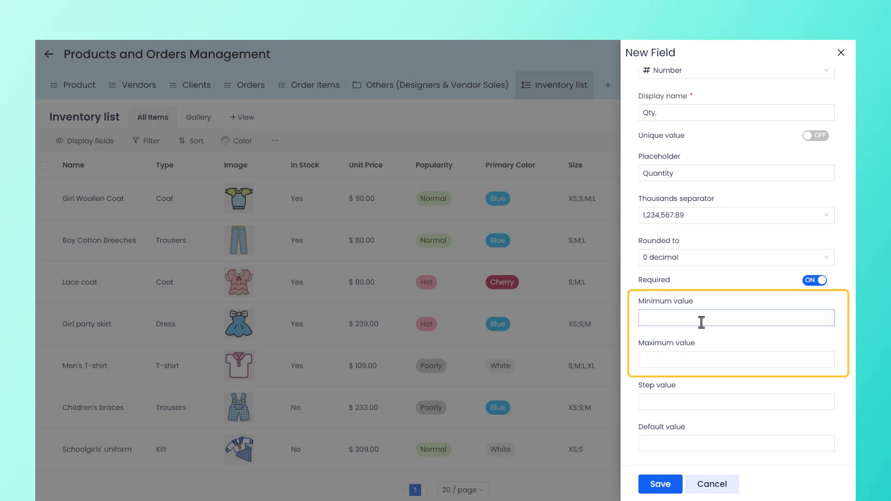
type("0")
left_click(707, 339)
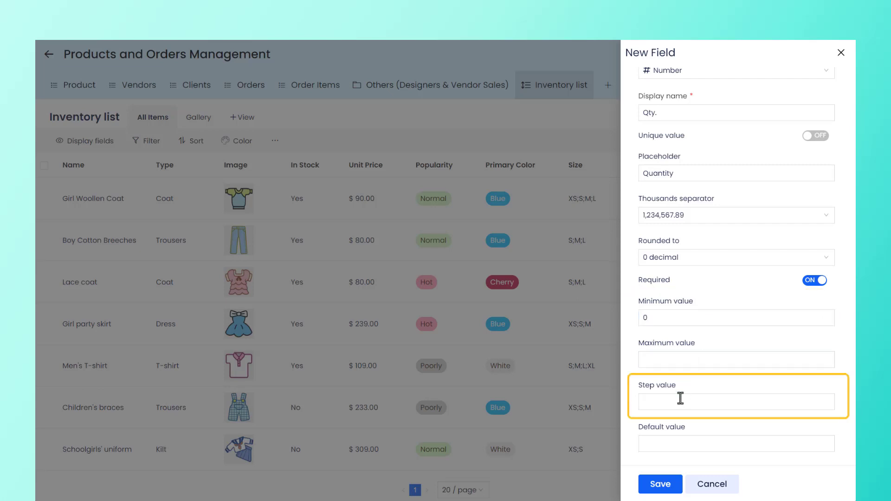
Set the Qty. field's step value to 0 and save the field.
left_click(678, 400)
type("1")
left_click(830, 398)
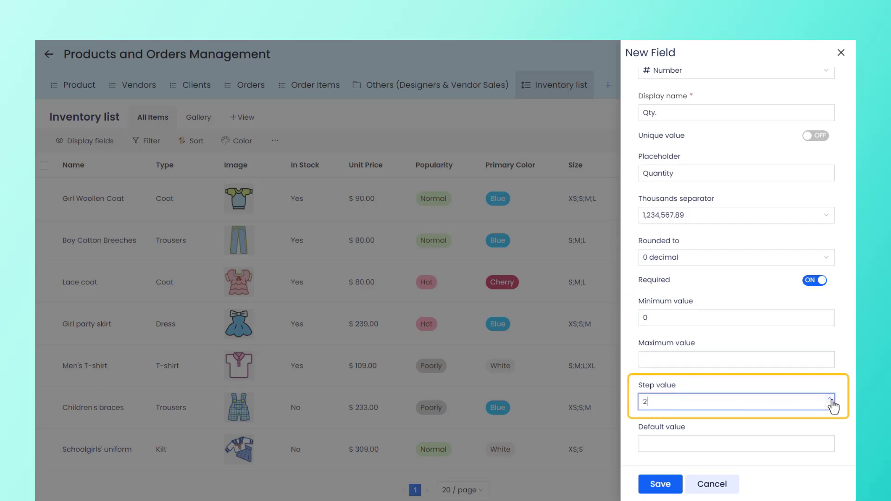
left_click(830, 399)
left_click(830, 406)
left_click(830, 406)
left_click(830, 405)
left_click(831, 406)
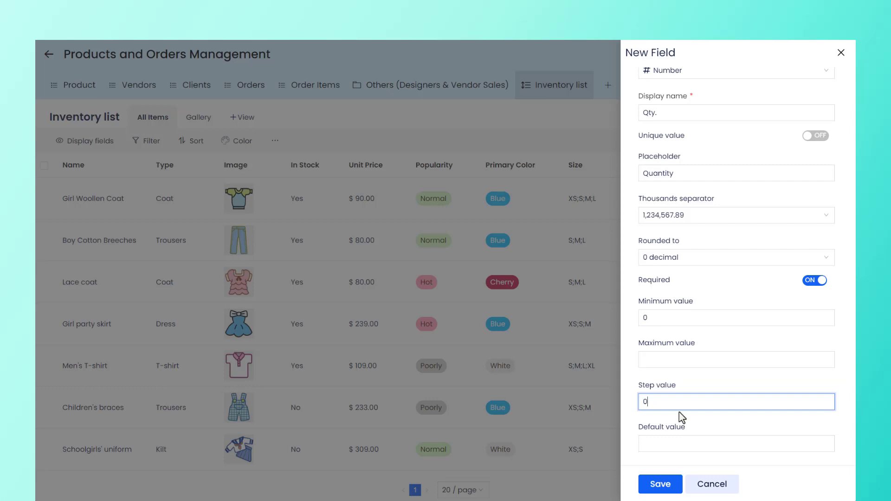
left_click(659, 488)
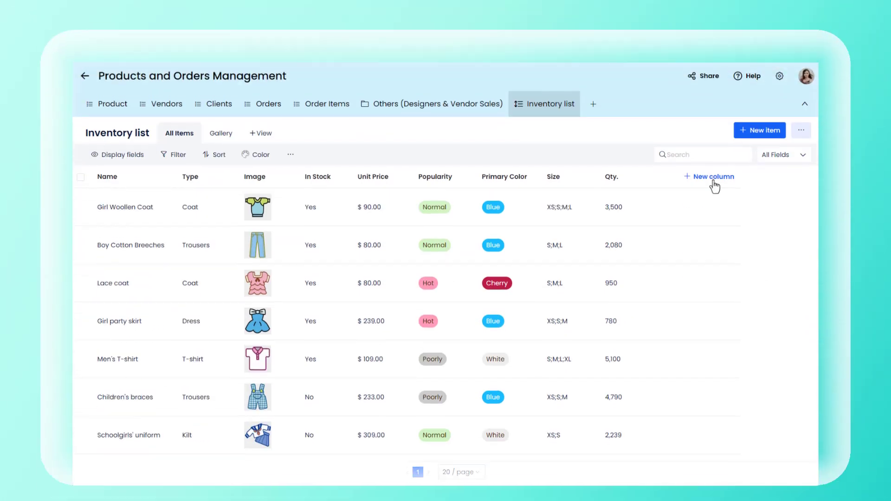
Start a new column in the Inventory list with the Single select field type.
left_click(737, 172)
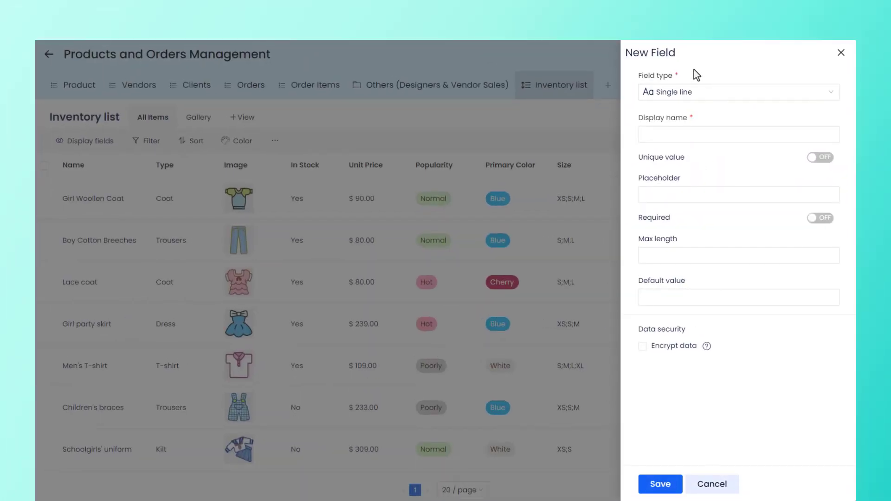
left_click(710, 93)
scroll(708, 140, "down", 2)
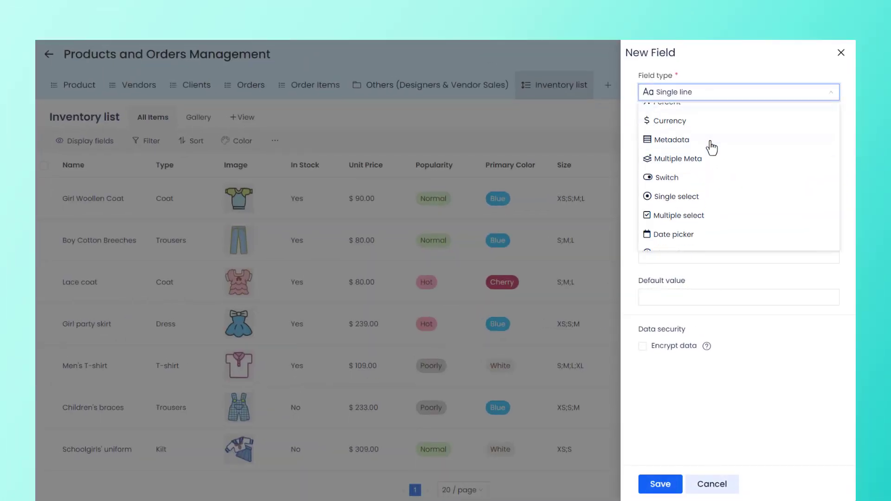
left_click(708, 192)
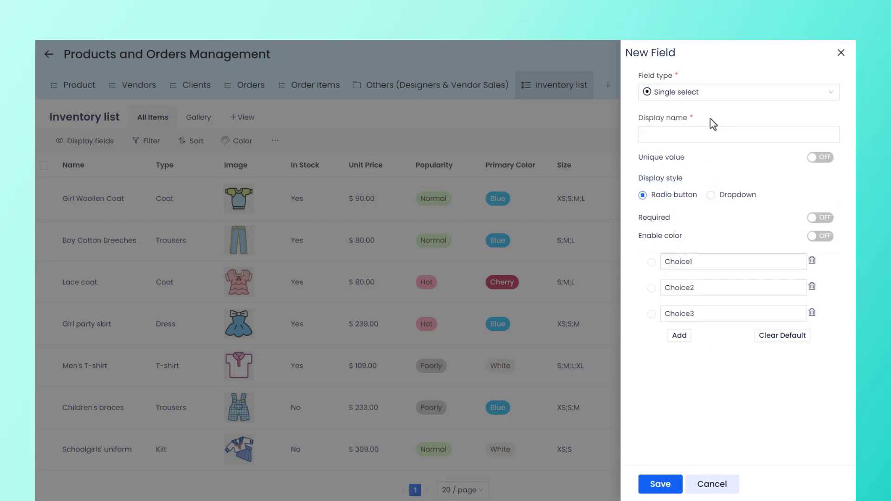
Name the new single select field Secondary Color.
left_click(684, 139)
type("Secondary Color")
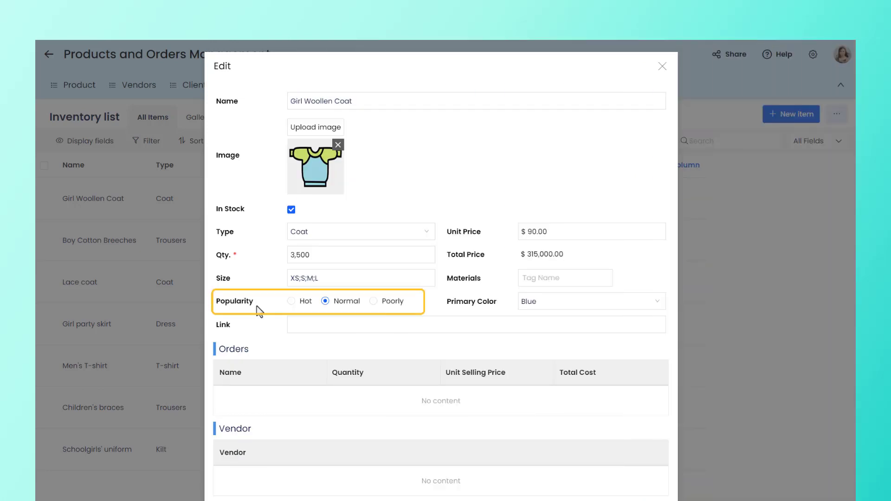
Set the popularity of the Girl Woollen Coat item to Normal.
left_click(324, 302)
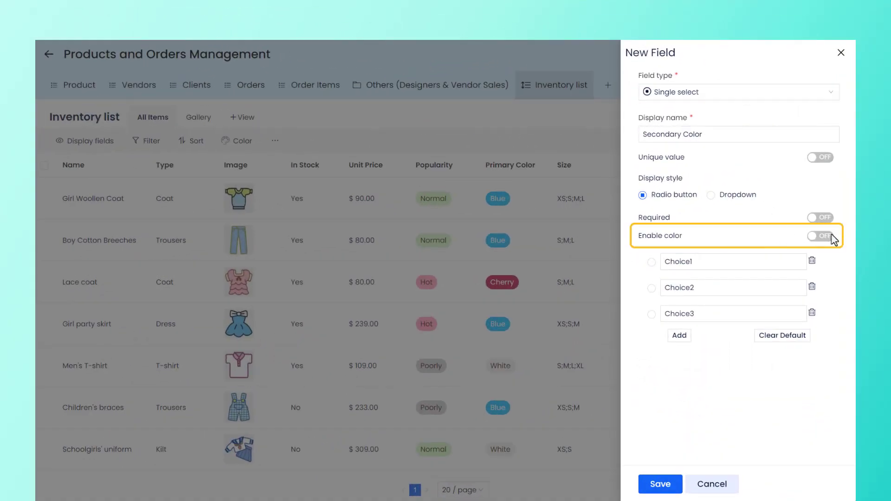
Enable colors for the Secondary Color field and turn its three choices into Yellow, Purple and Grey with matching colors.
left_click(820, 237)
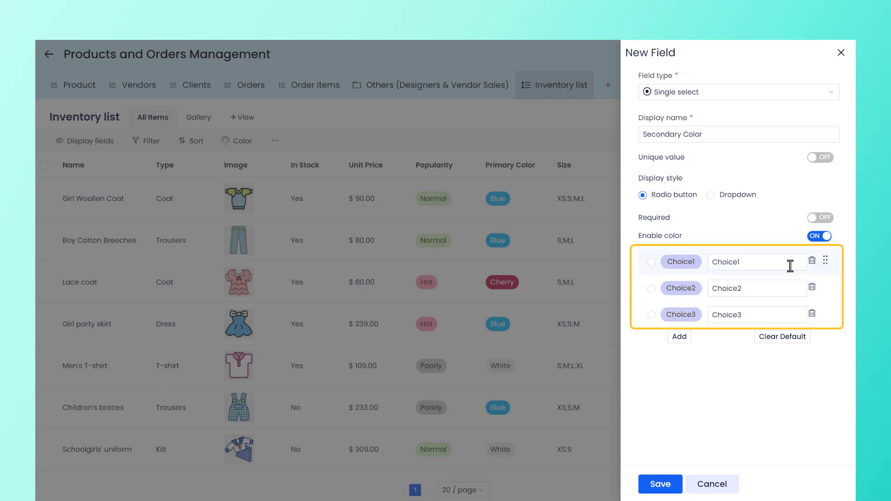
left_click(681, 264)
left_click(668, 181)
double_click(743, 261)
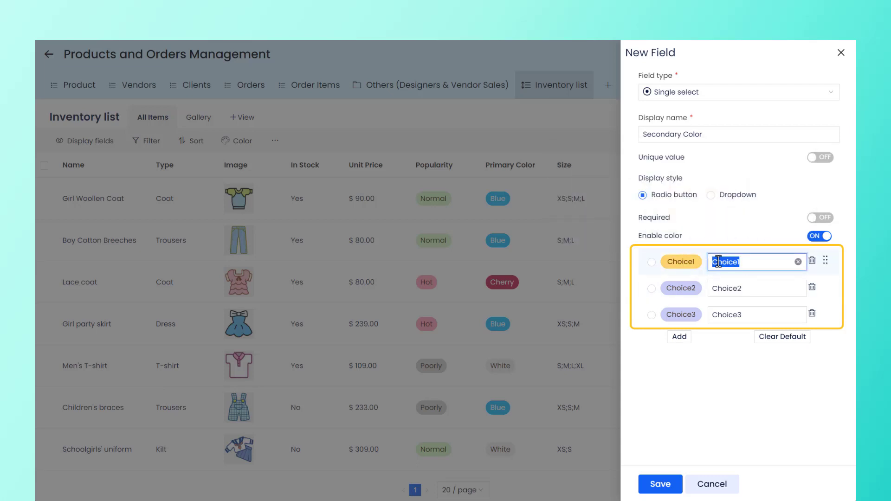
type("Yellow")
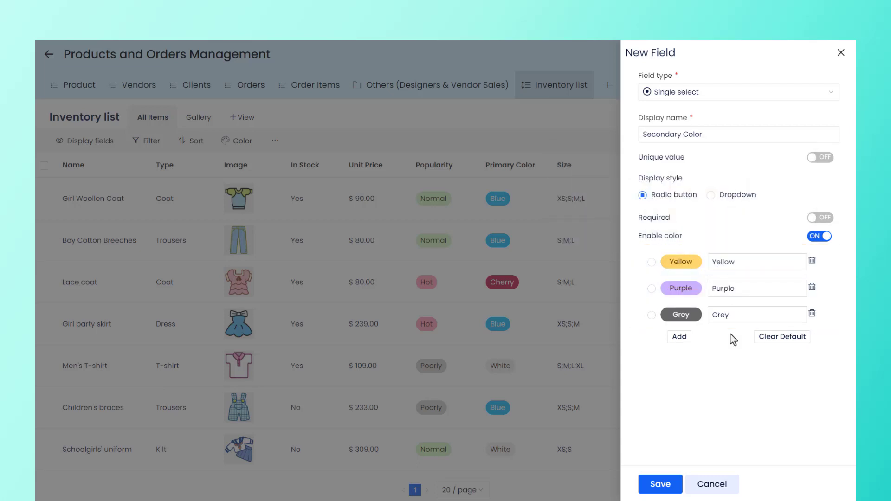
Add and delete a fourth choice in the Secondary Color field, and move the Purple choice above Yellow.
left_click(678, 337)
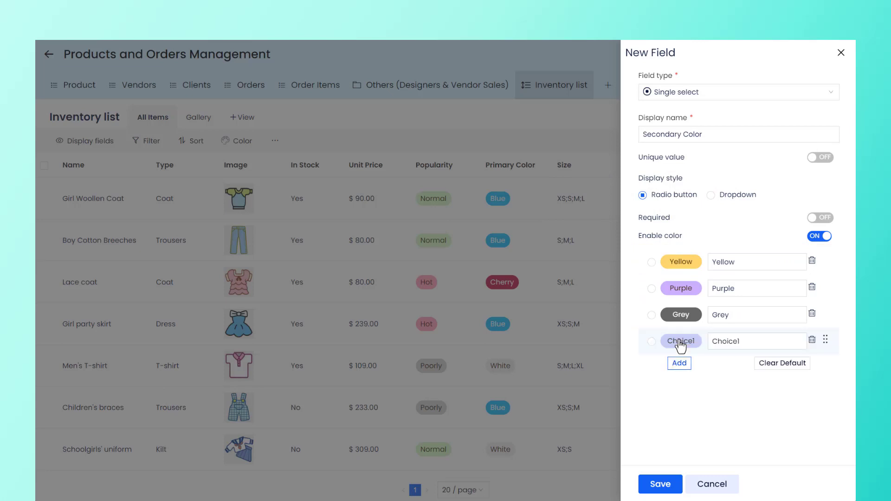
left_click(811, 340)
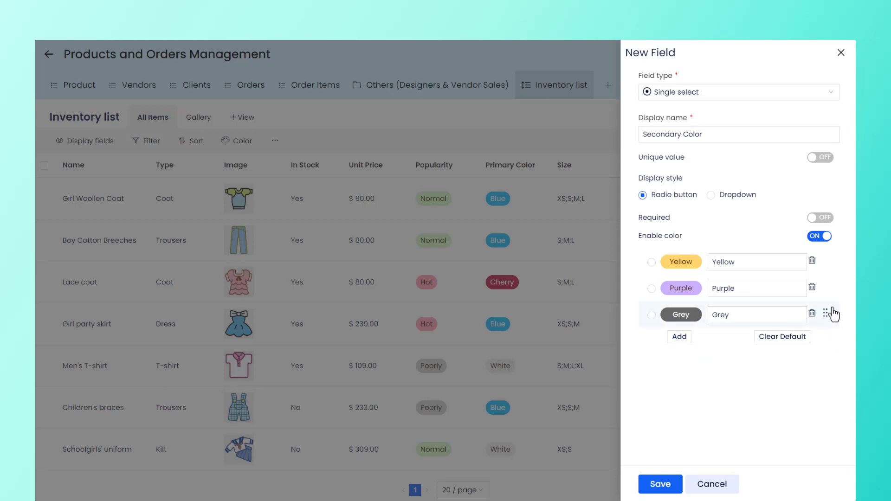
left_click_drag(827, 293, 828, 270)
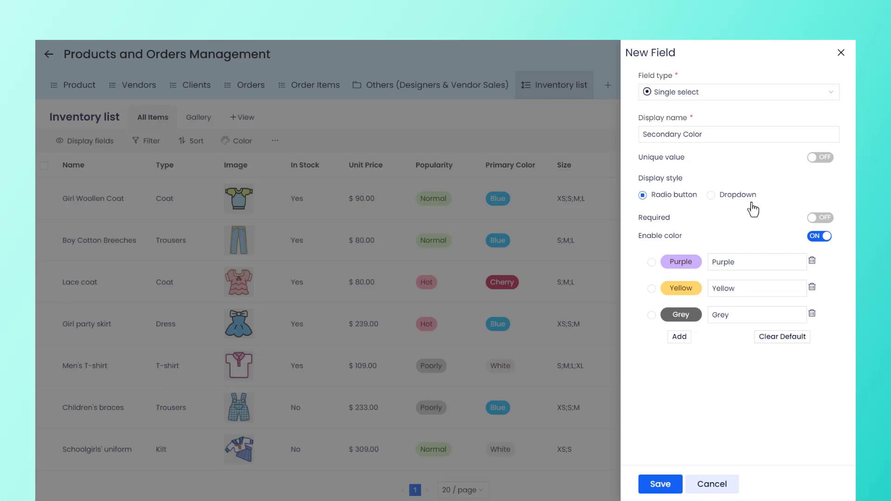
Set the display style of the Secondary Color field to Dropdown.
left_click(710, 196)
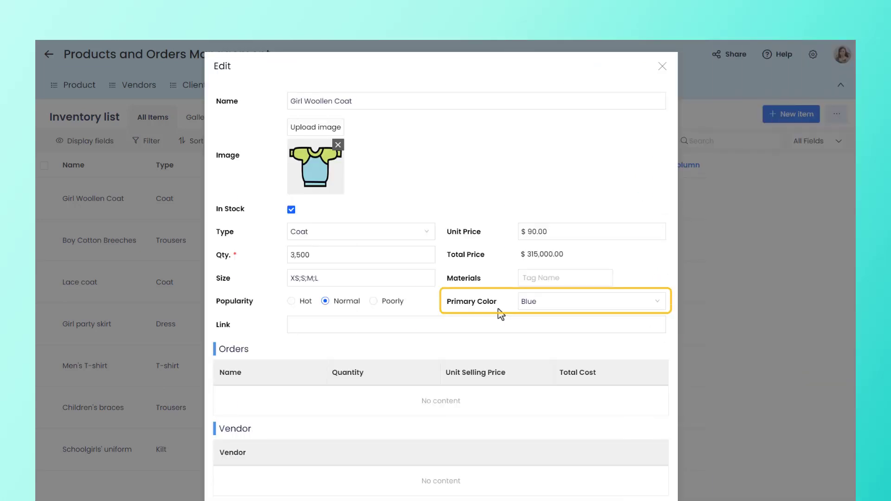
Look through the Primary Color options of the Girl Woollen Coat item and select Blue.
left_click(578, 306)
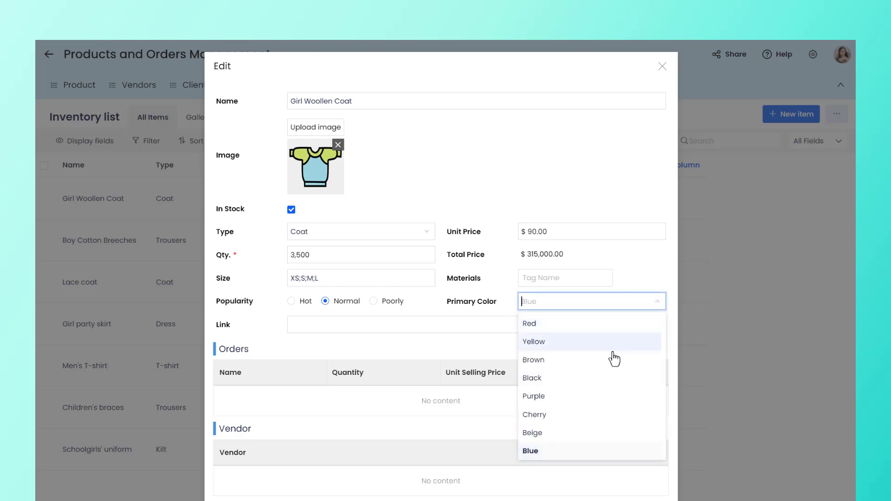
scroll(611, 359, "down", 1)
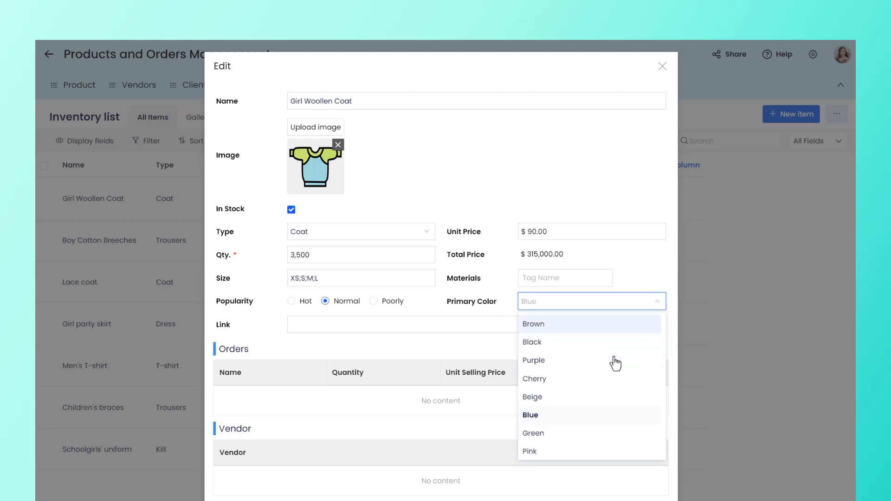
left_click(573, 423)
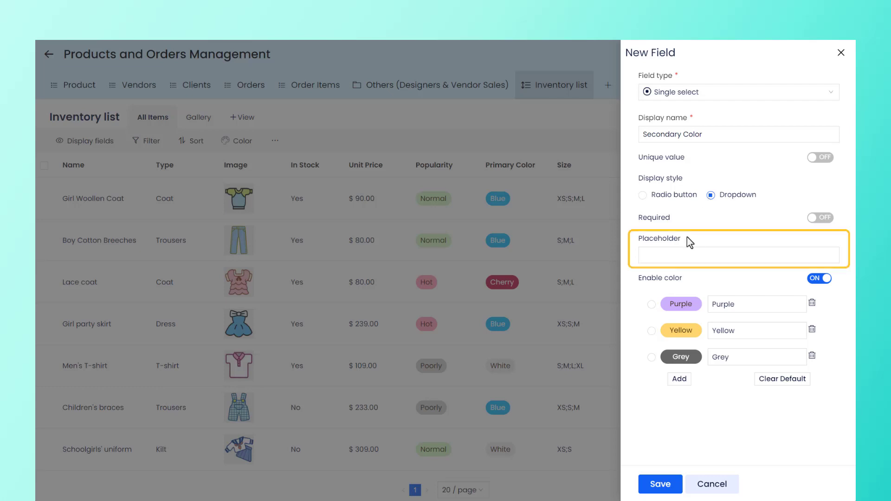
Set the dropdown placeholder of the Secondary Color field to Choose Color.
left_click(658, 258)
type("Choose Color")
left_click(712, 269)
Set the Secondary Color field's display style to Radio button and save the field.
left_click(642, 195)
left_click(659, 484)
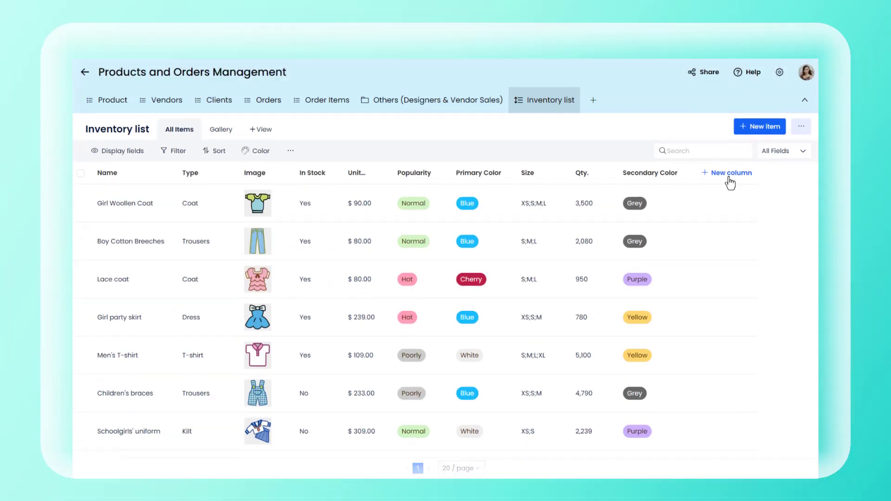
Start a new column in the Inventory list with the Calculation field type and name it Total Price.
left_click(754, 165)
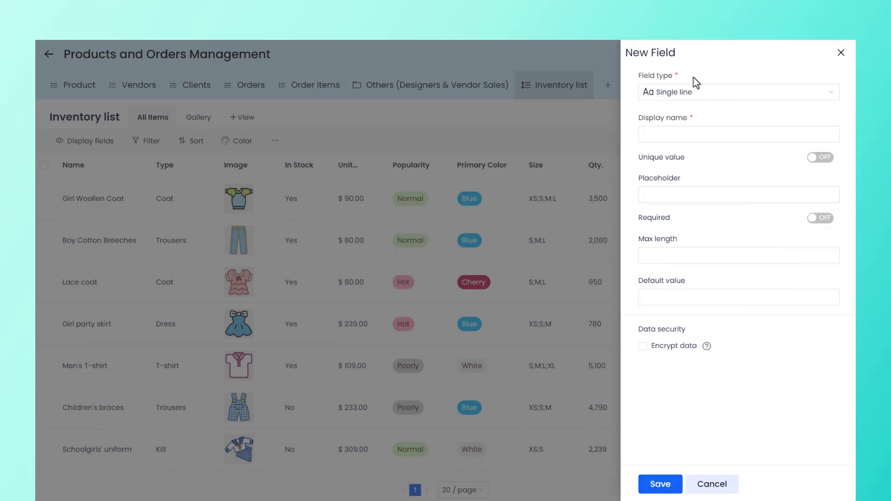
left_click(698, 91)
scroll(710, 148, "down", 8)
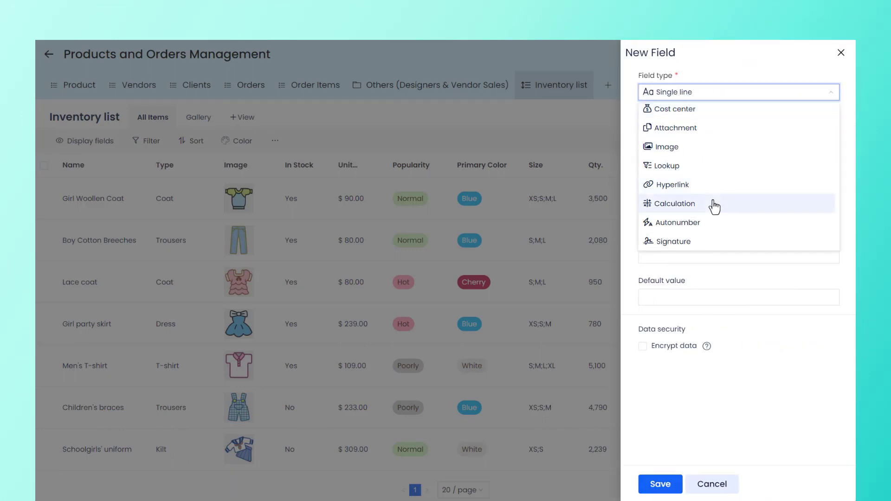
left_click(713, 204)
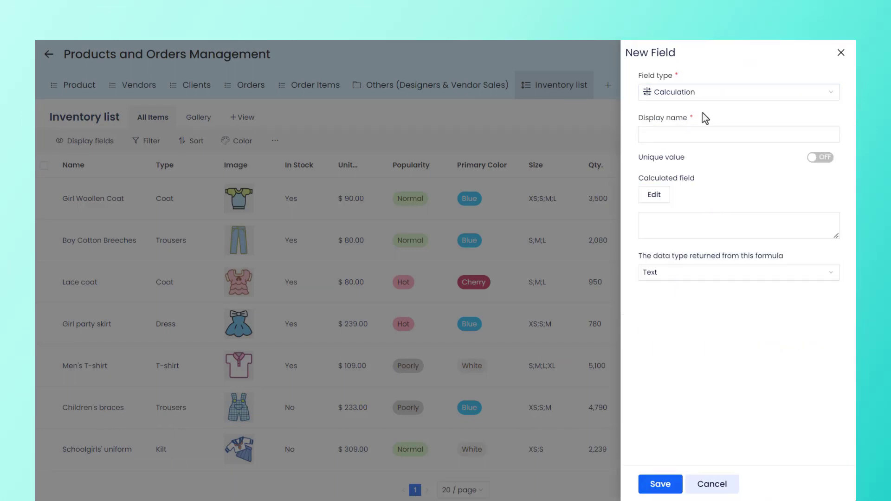
left_click(686, 136)
type("Total Price")
Build the Total Price formula as the list field Unit Price multiplied by the list field Qty.
left_click(654, 195)
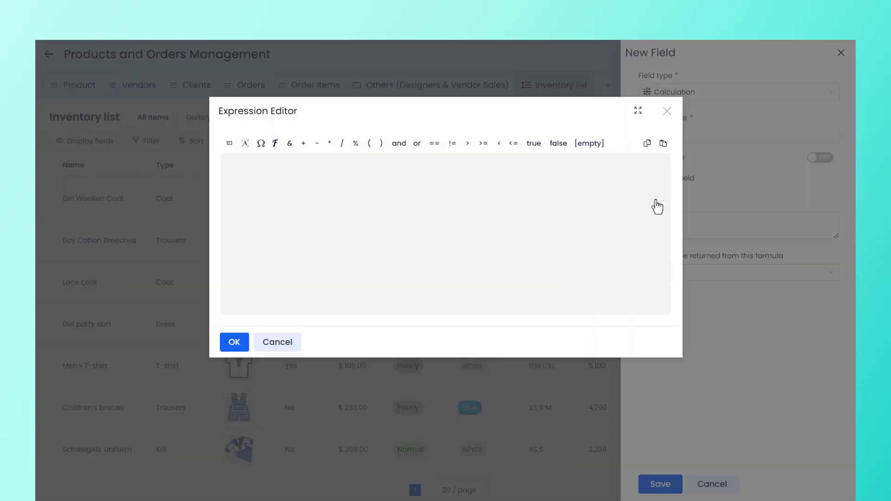
left_click(260, 147)
left_click(276, 192)
scroll(424, 199, "down", 5)
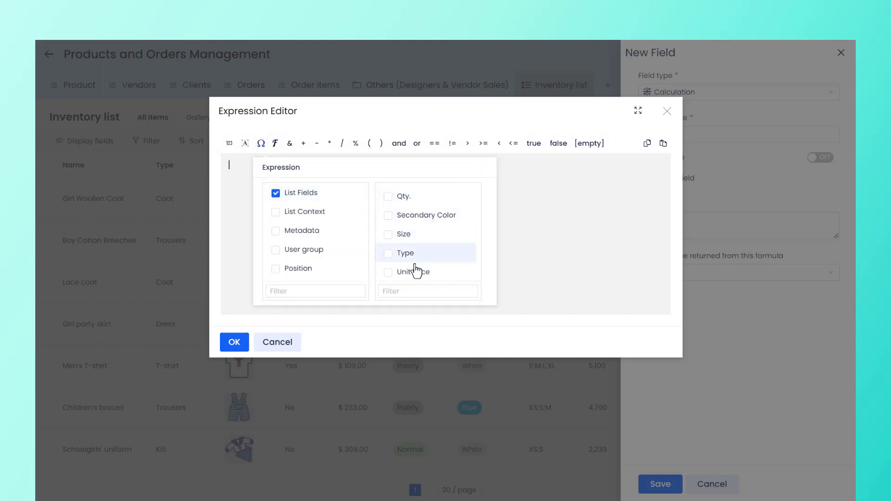
left_click(388, 273)
left_click(464, 291)
left_click(329, 143)
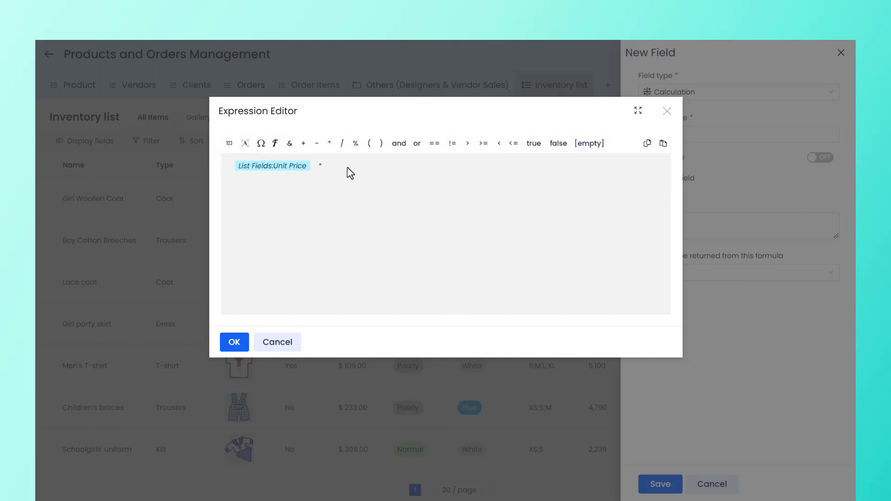
left_click(261, 142)
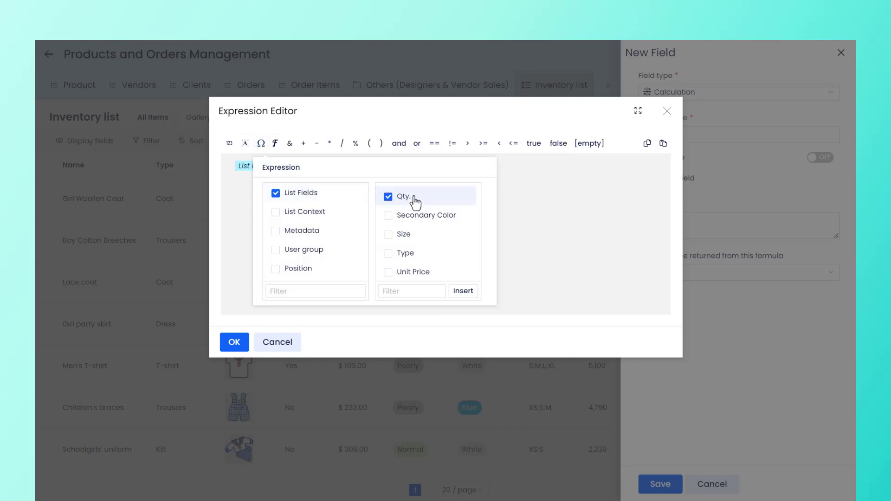
left_click(464, 290)
left_click(234, 342)
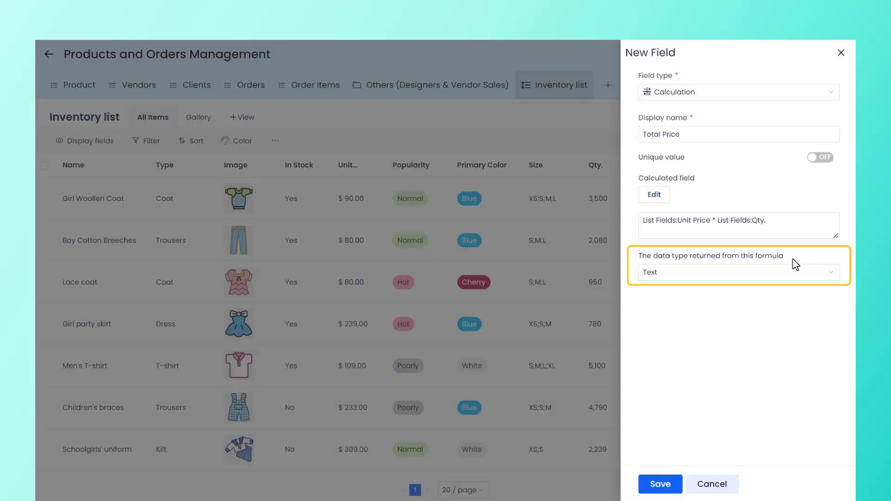
Set the formula's returned data type to Currency with Singapore Dollars as the currency.
left_click(771, 277)
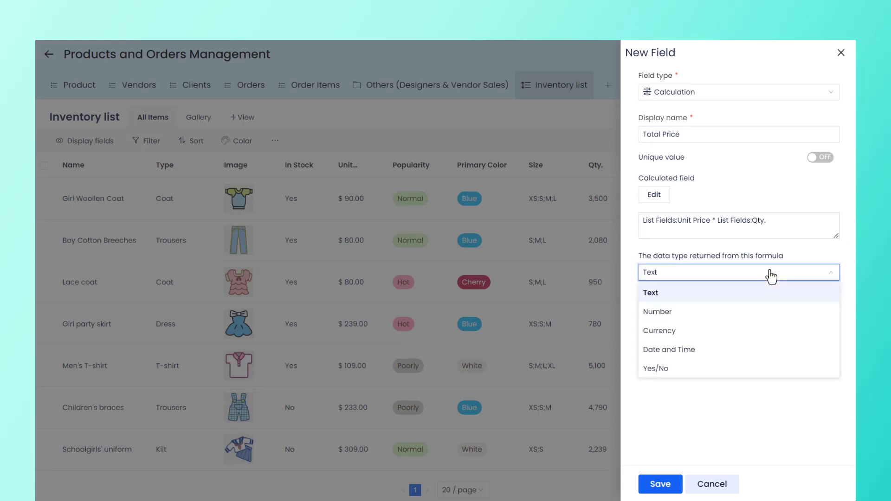
left_click(702, 331)
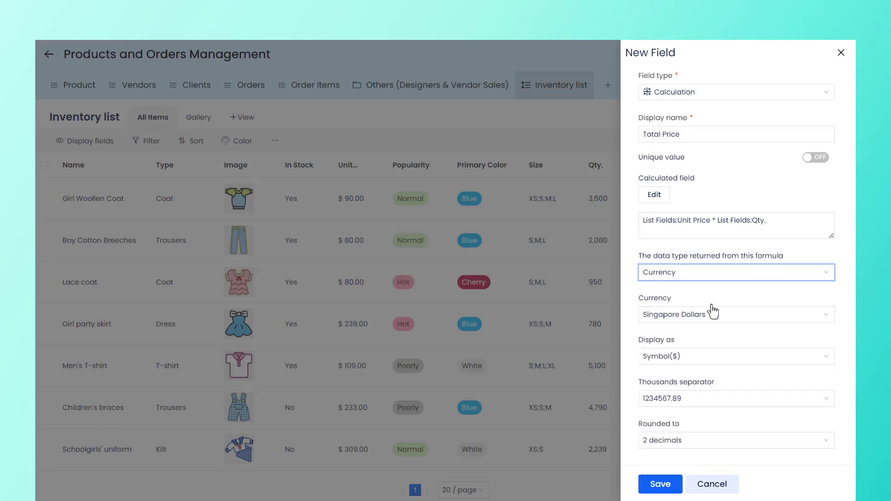
scroll(717, 294, "down", 1)
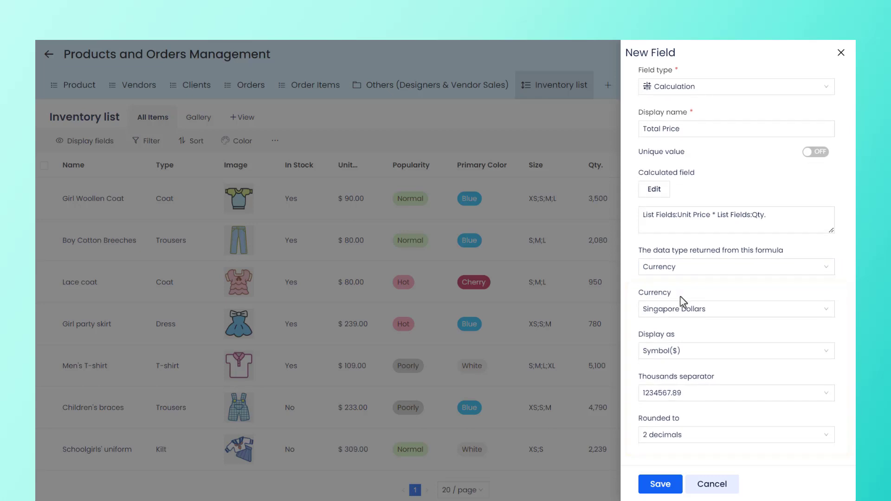
left_click(730, 310)
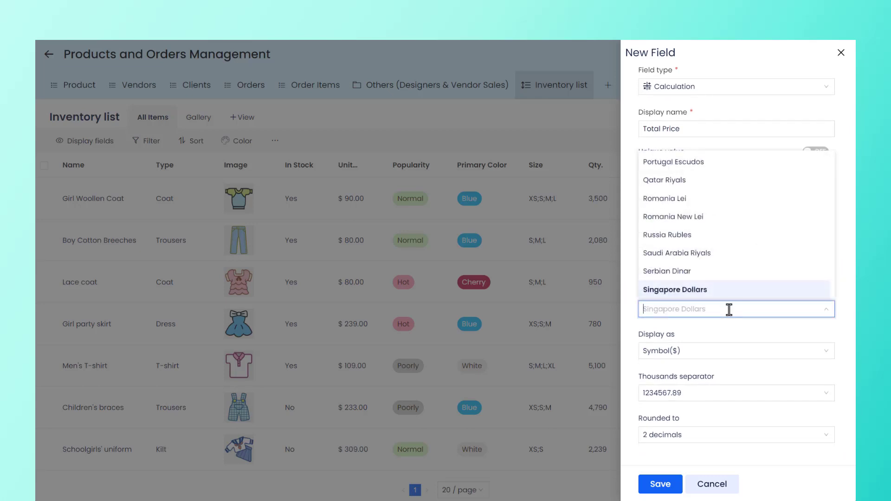
left_click(730, 290)
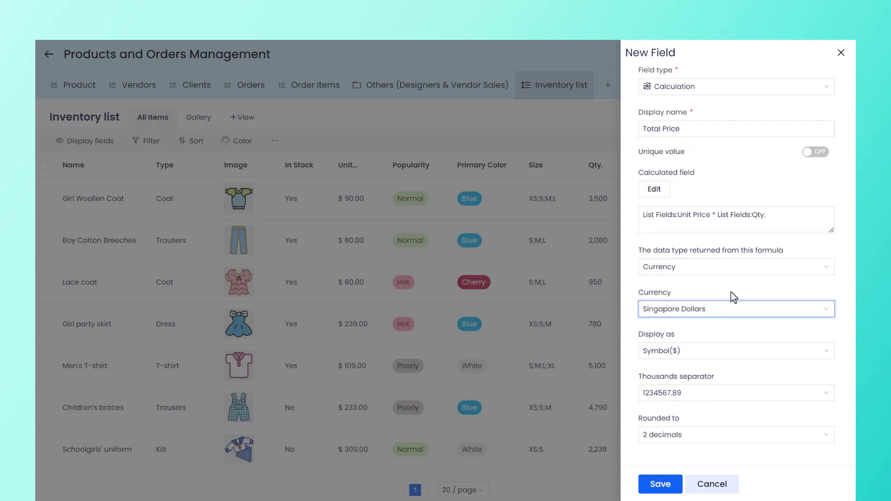
Display the Total Price currency as Symbol($) and use the 1,234,567.89 thousands separator.
left_click(693, 356)
left_click(694, 392)
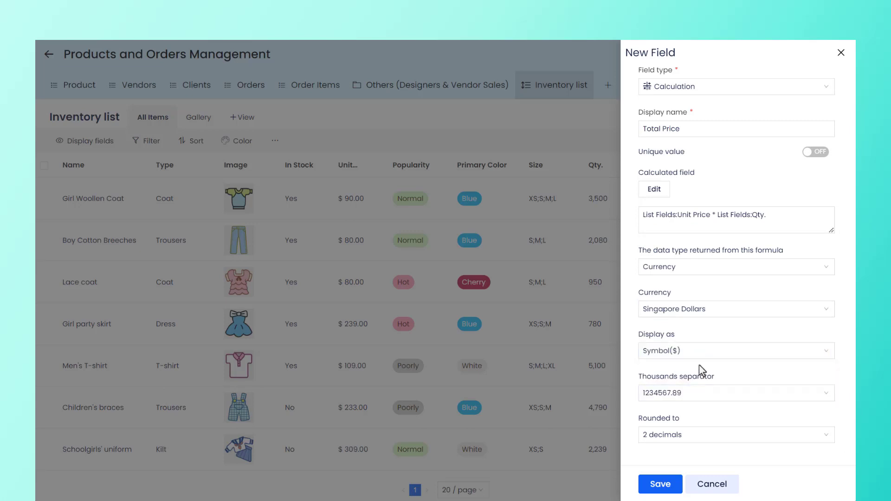
left_click(706, 393)
left_click(709, 337)
Keep Total Price rounded to 2 decimals and save the field.
left_click(687, 434)
left_click(691, 434)
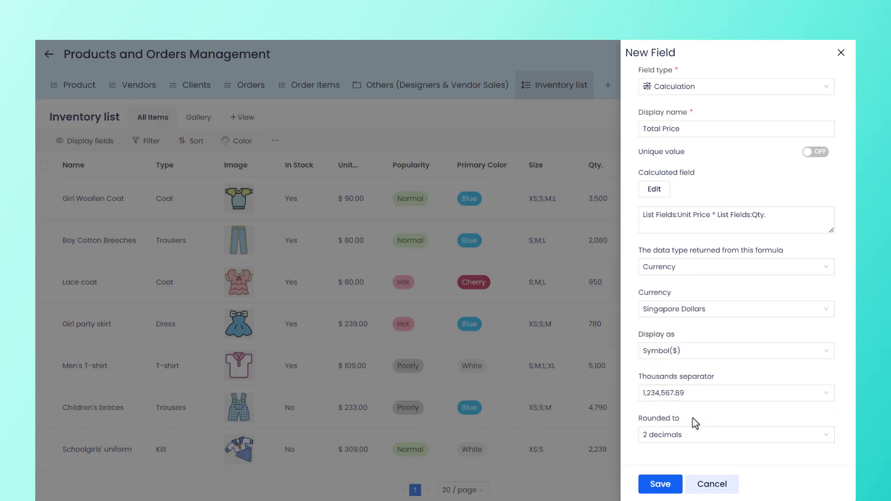
left_click(660, 484)
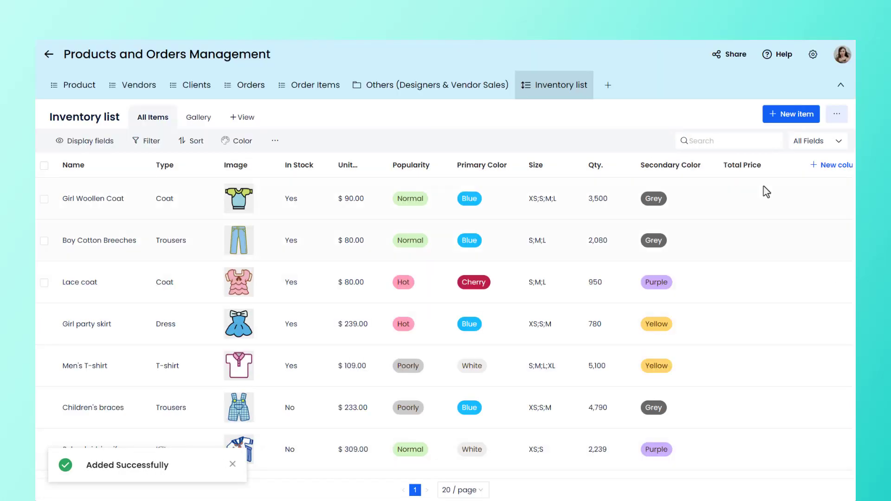